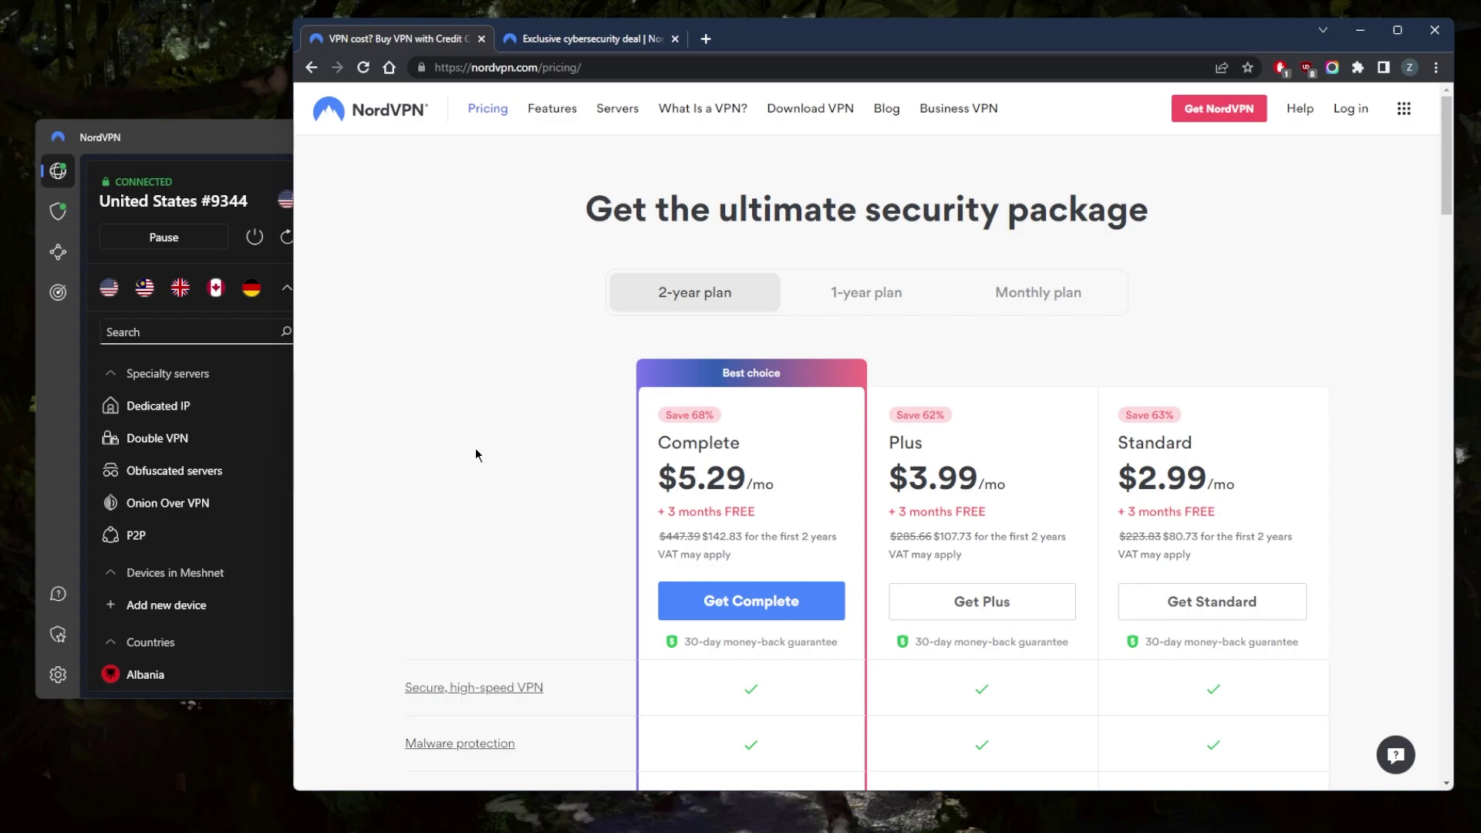
pyautogui.scroll(-2, 565, 492)
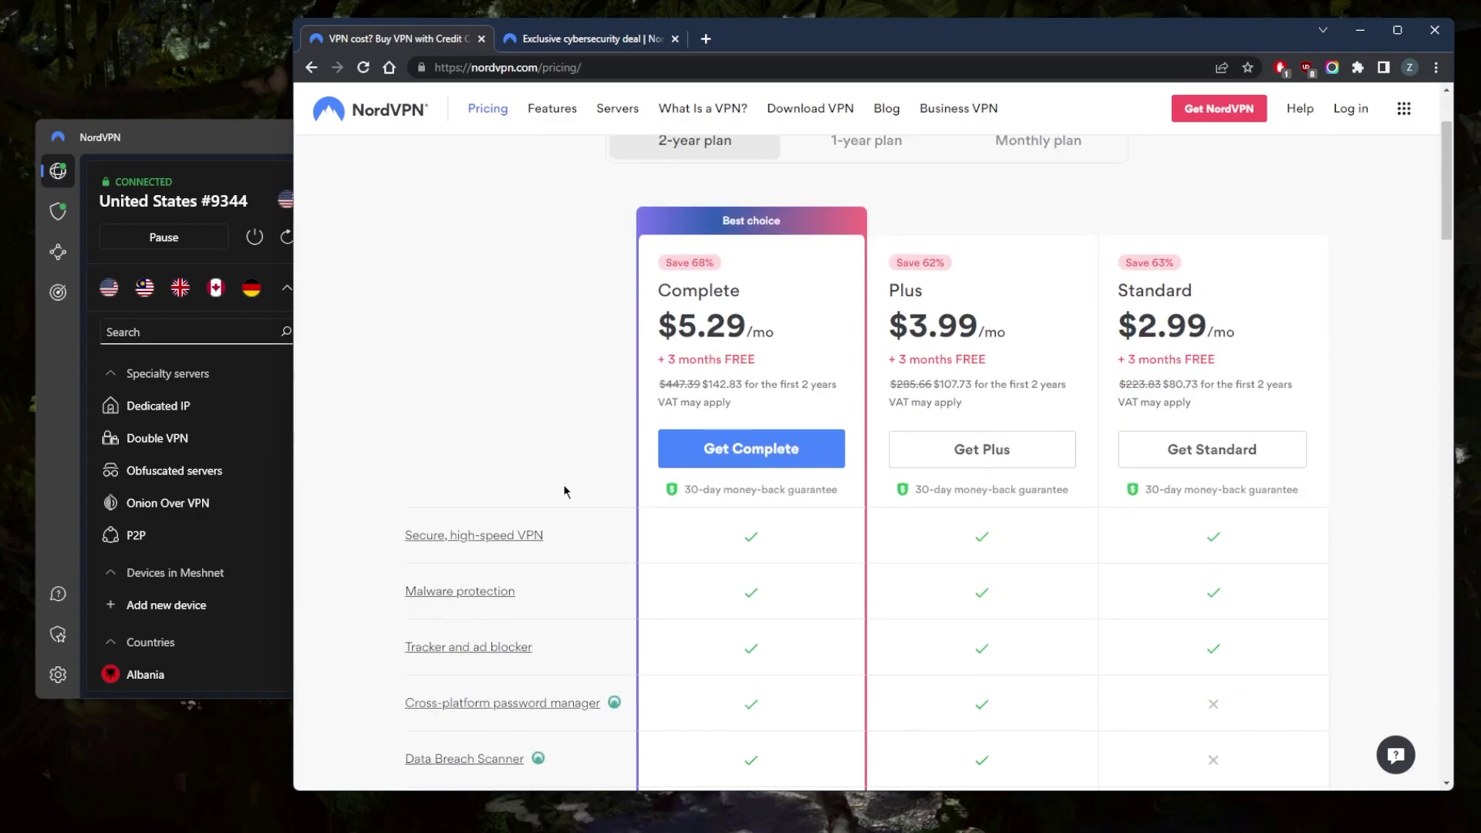
pyautogui.scroll(1, 565, 491)
pyautogui.scroll(-1, 584, 457)
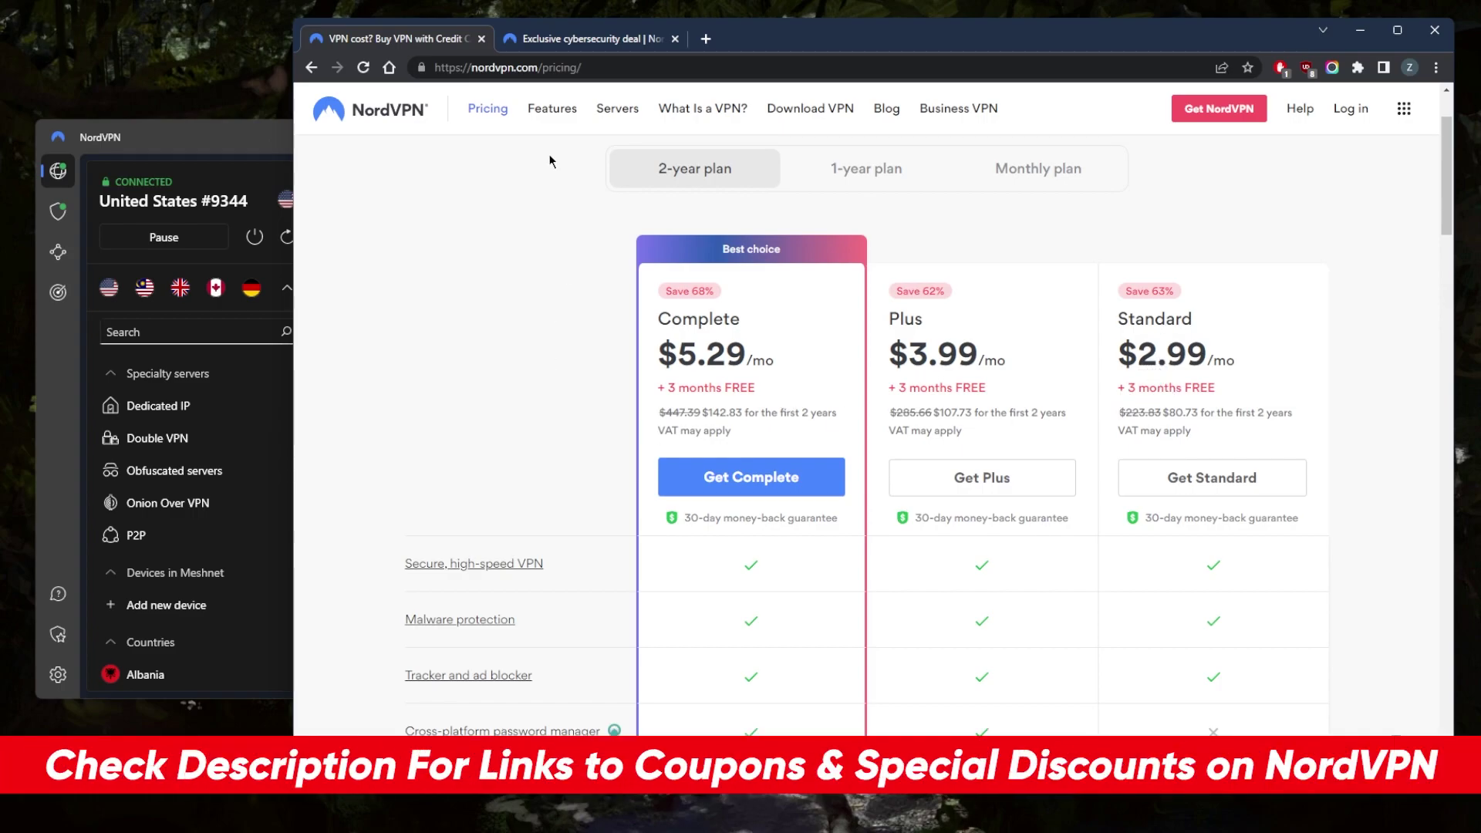
# - Claim the coupon deal to view its 2-year plans with four months free, then bring the NordVPN app forward
pyautogui.click(582, 38)
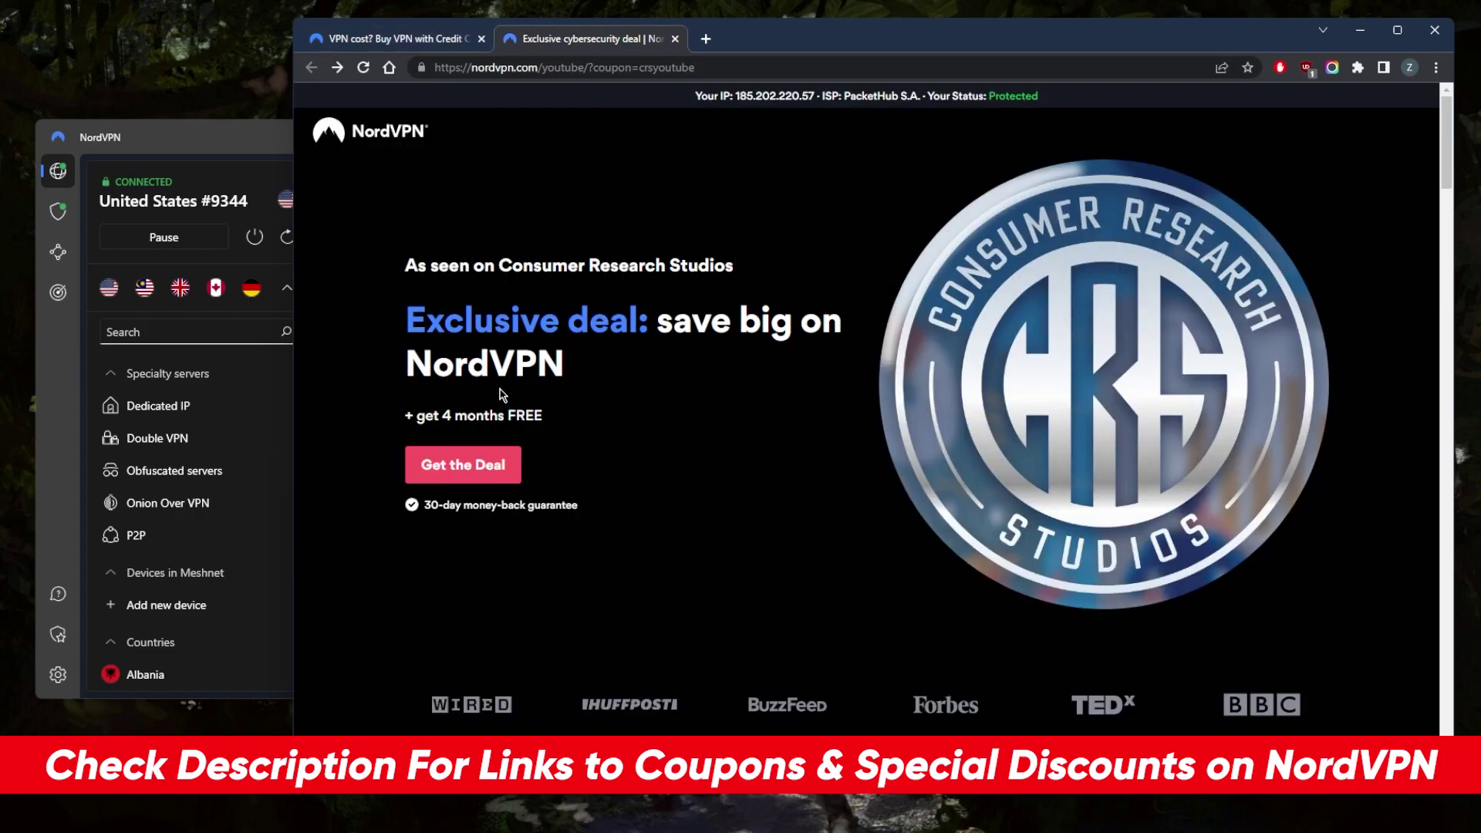
pyautogui.click(469, 466)
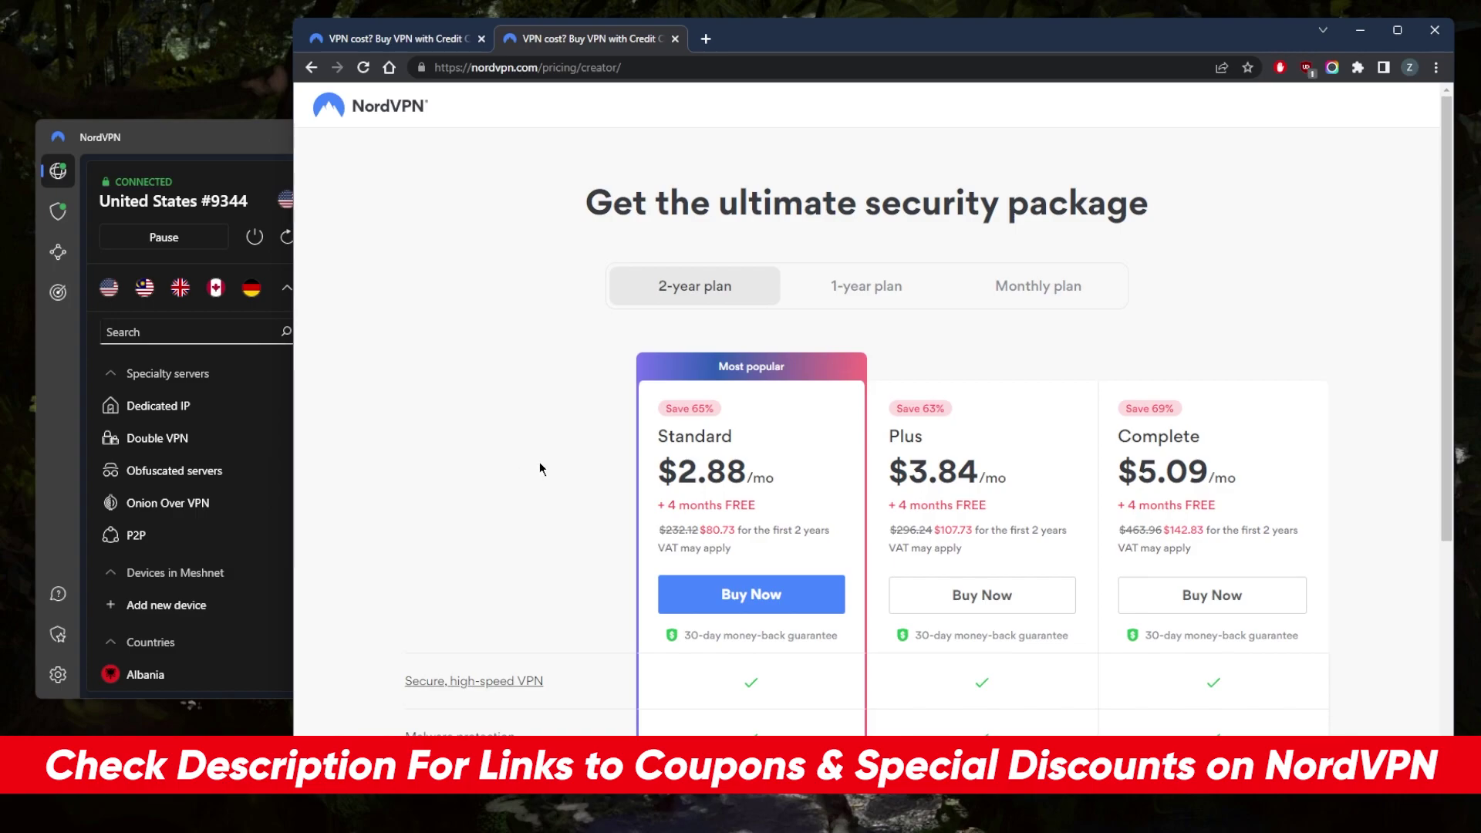
pyautogui.scroll(-1, 539, 461)
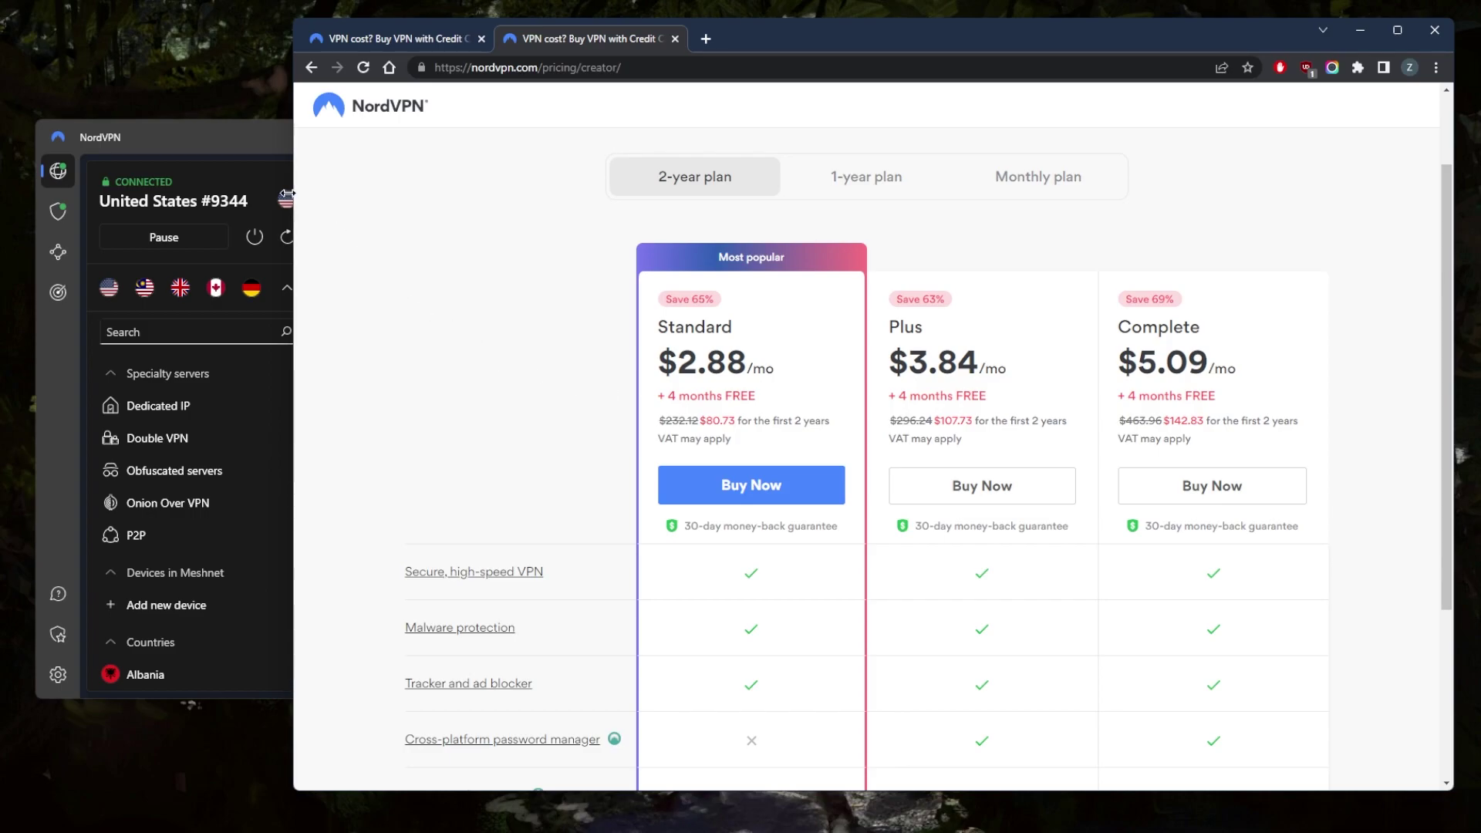
pyautogui.click(244, 150)
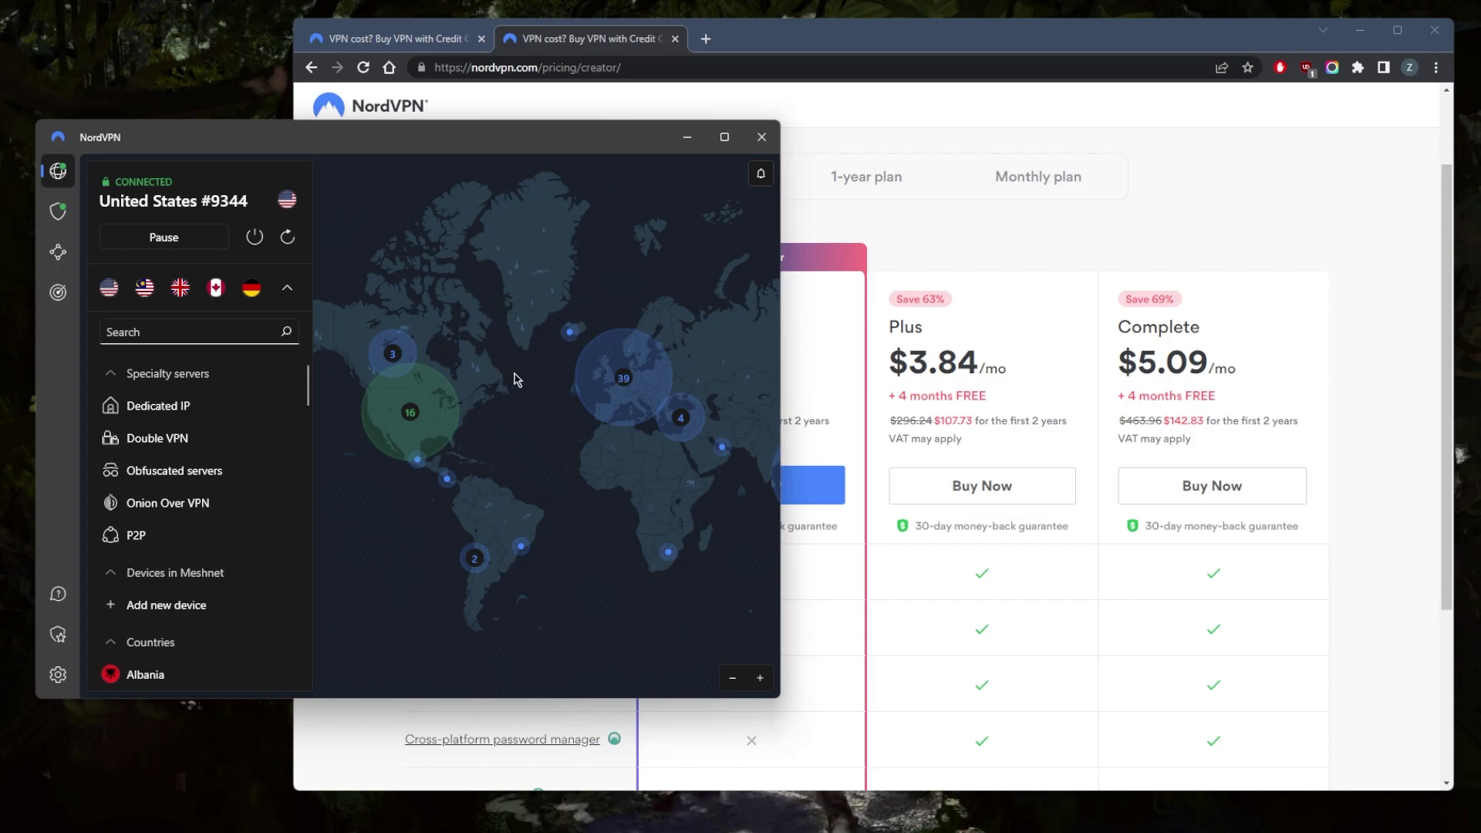
pyautogui.moveTo(513, 379); pyautogui.dragTo(498, 396)
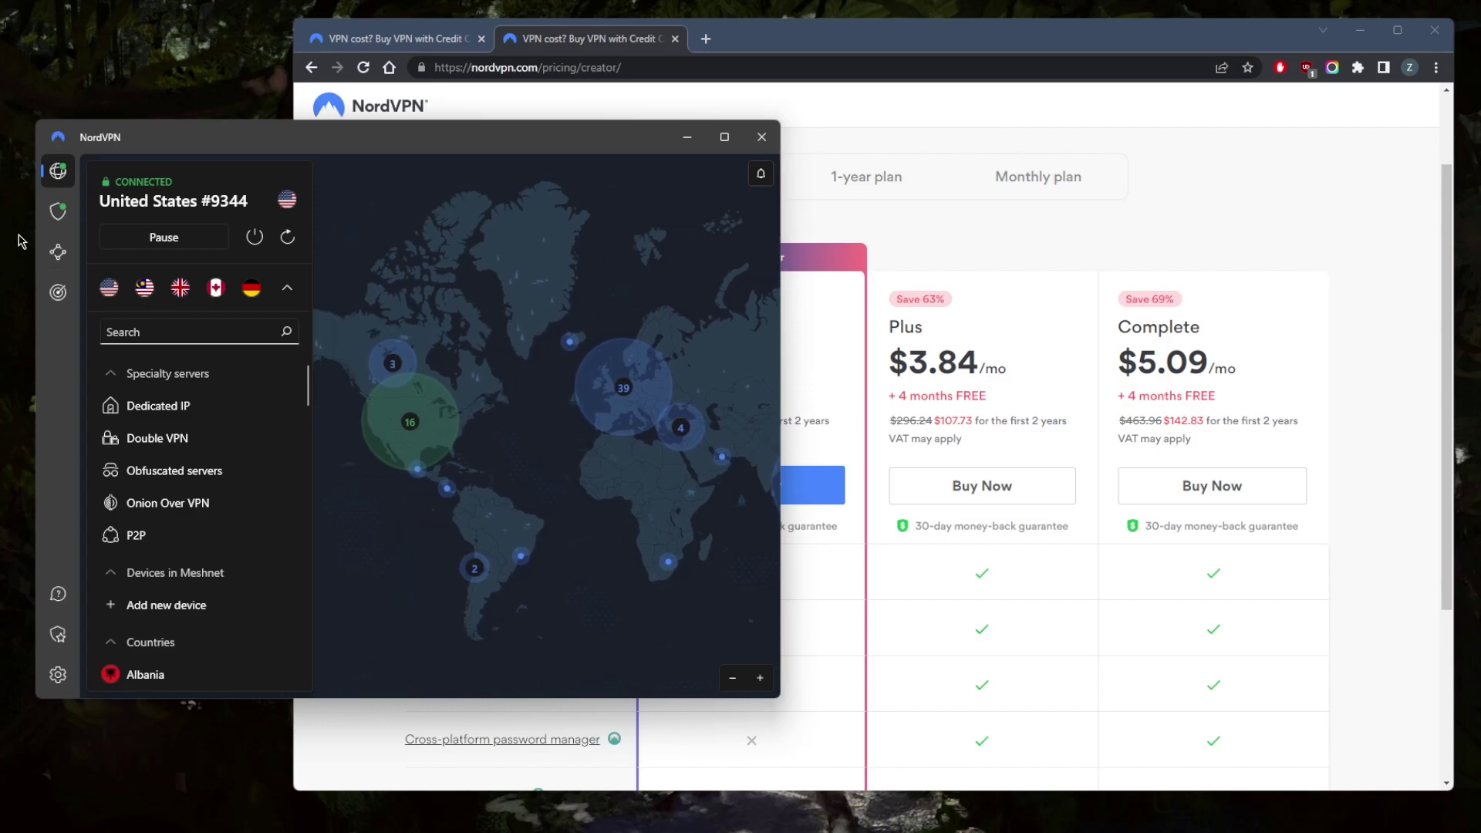
pyautogui.click(58, 212)
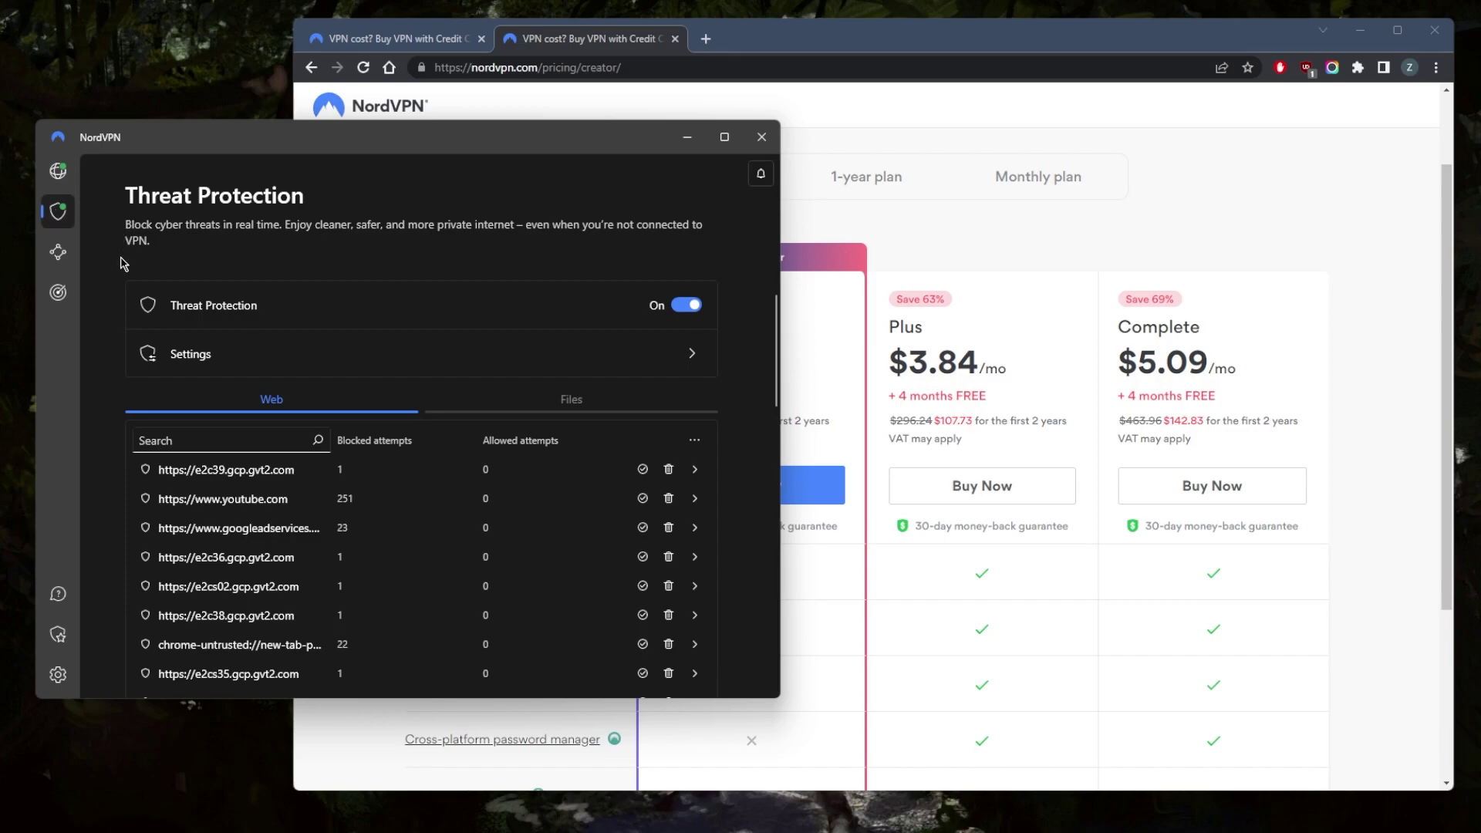
pyautogui.click(58, 255)
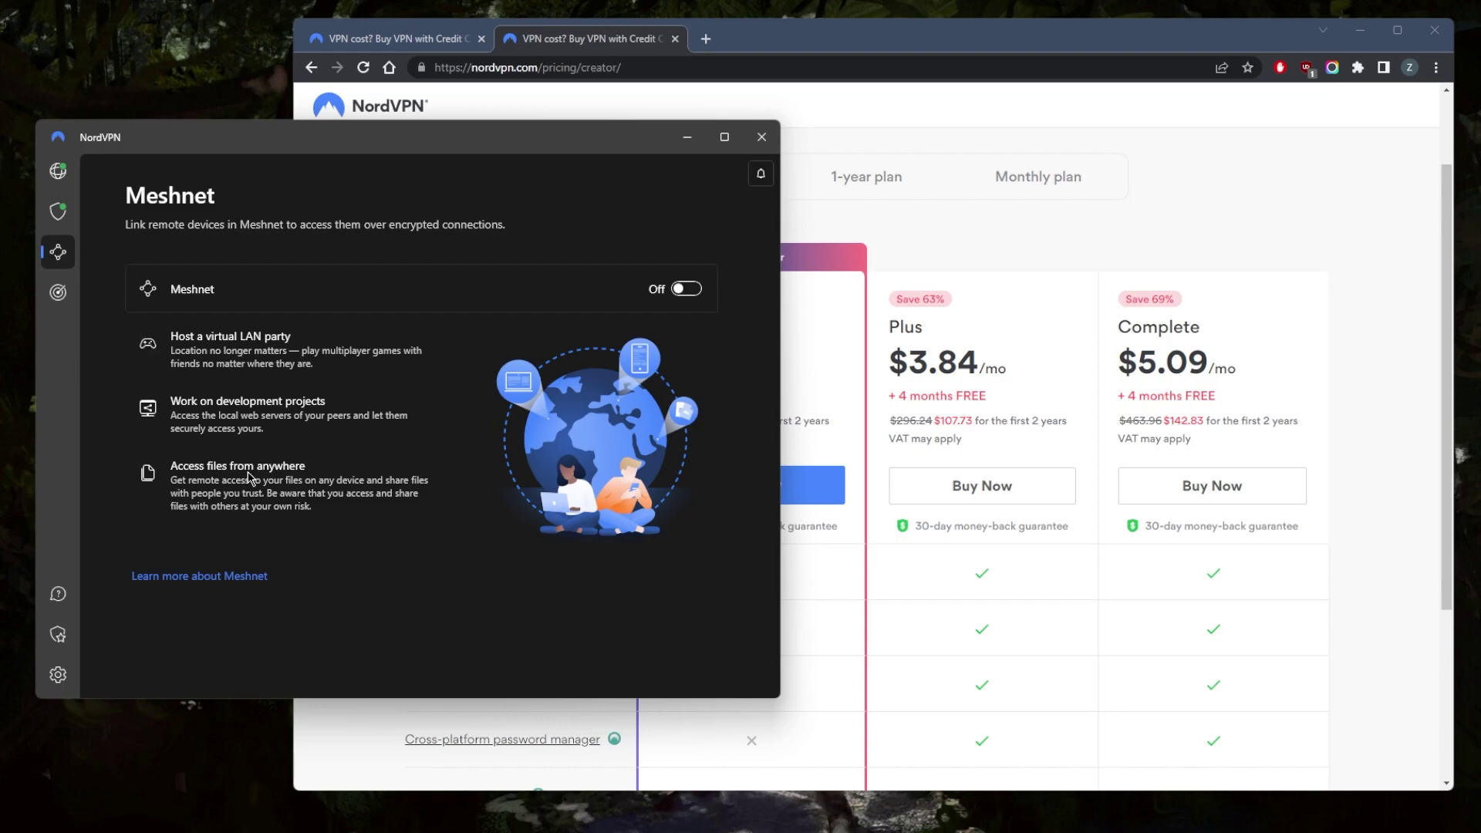
pyautogui.click(59, 290)
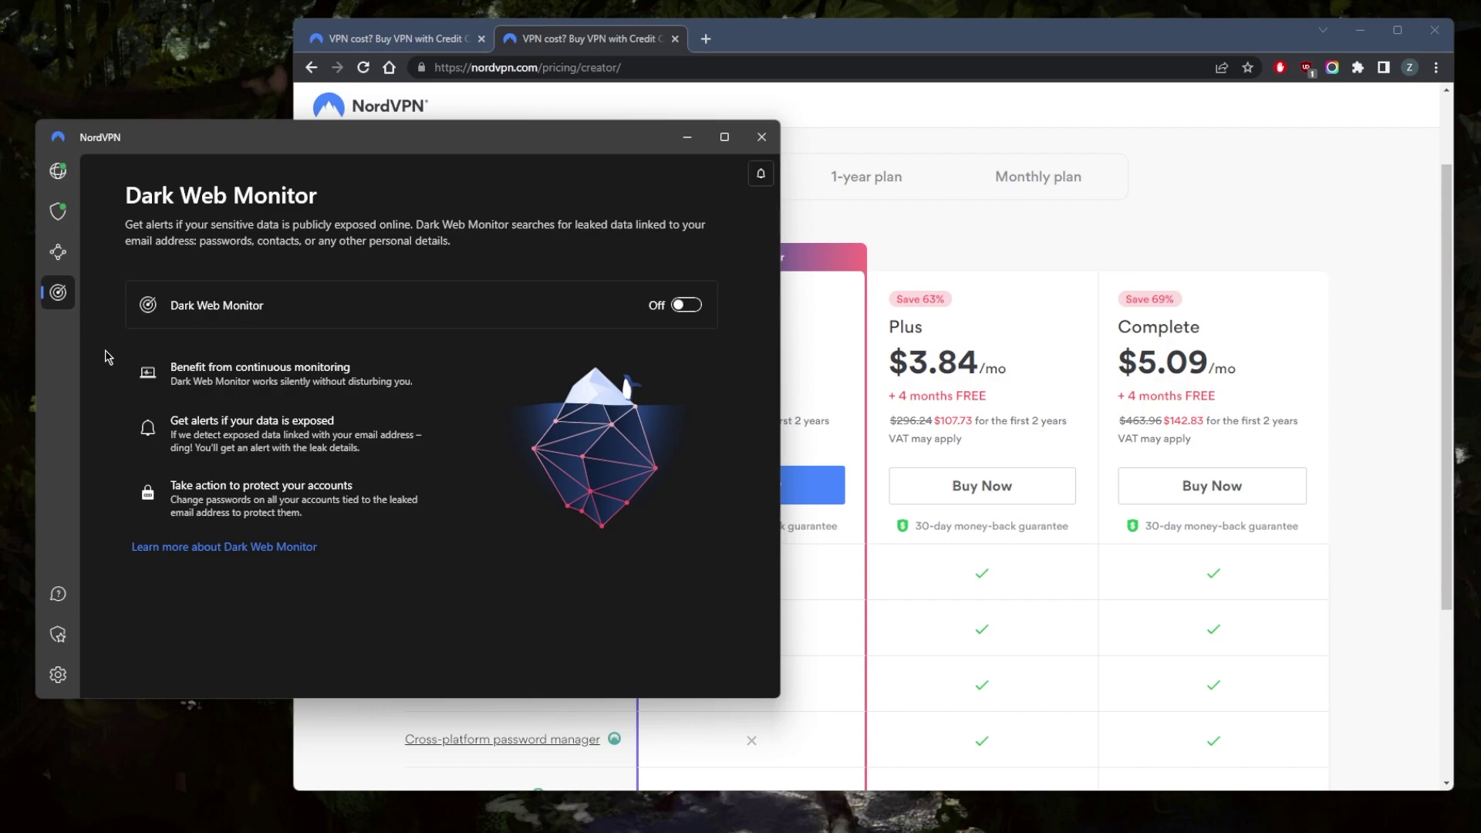
pyautogui.click(58, 172)
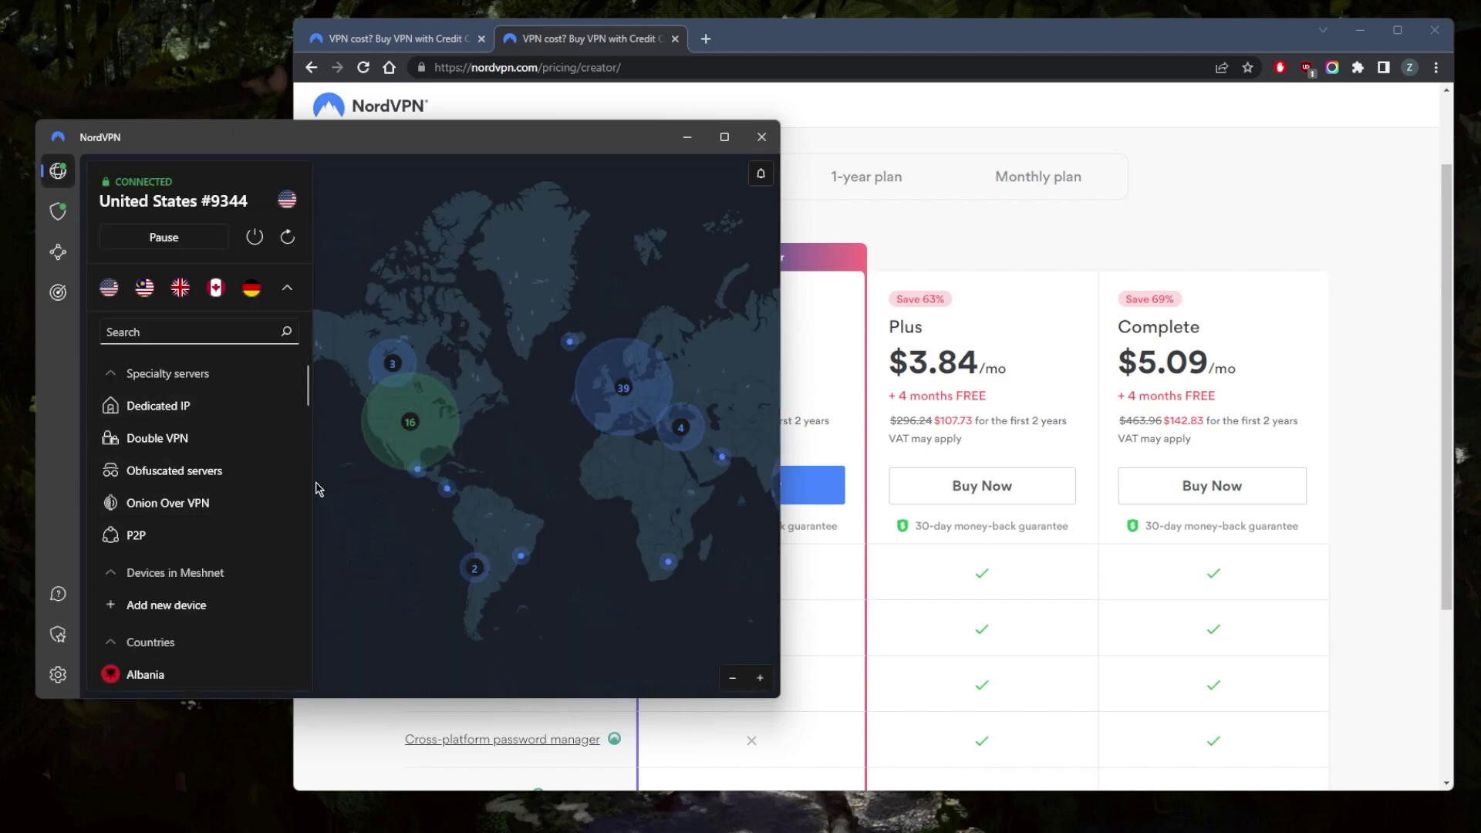
pyautogui.click(58, 674)
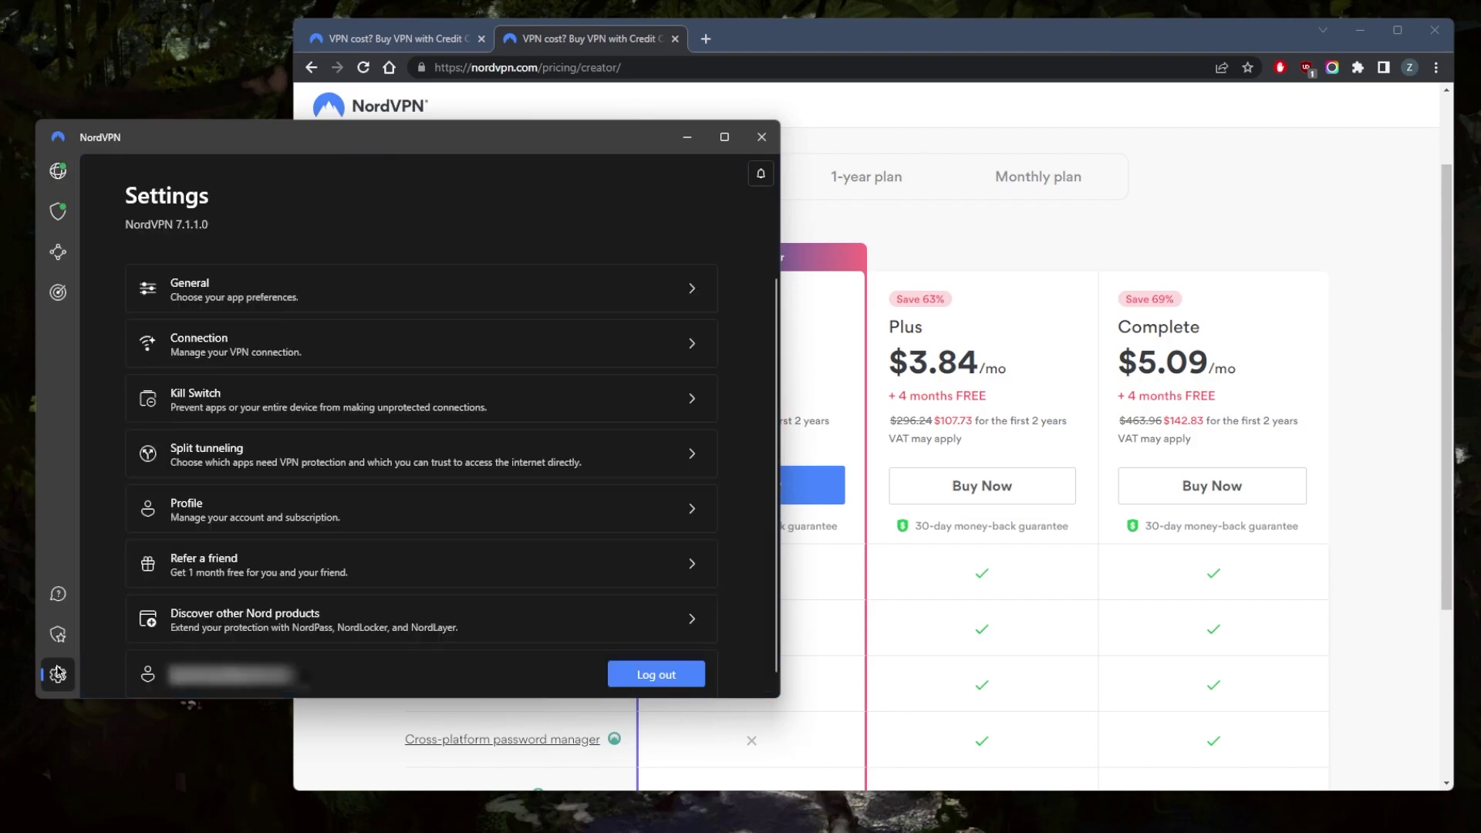
pyautogui.click(323, 334)
pyautogui.click(567, 266)
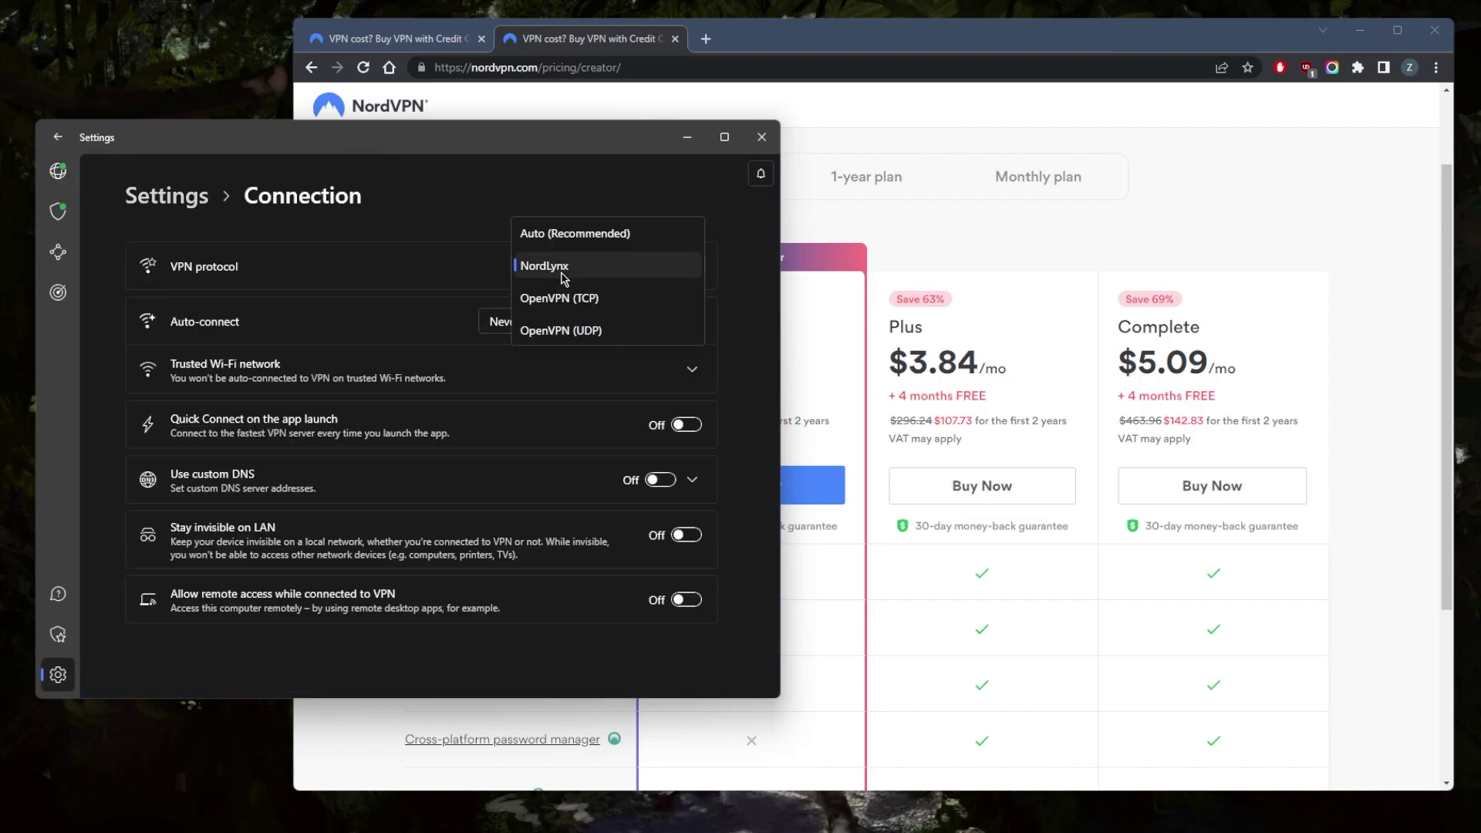
pyautogui.click(559, 269)
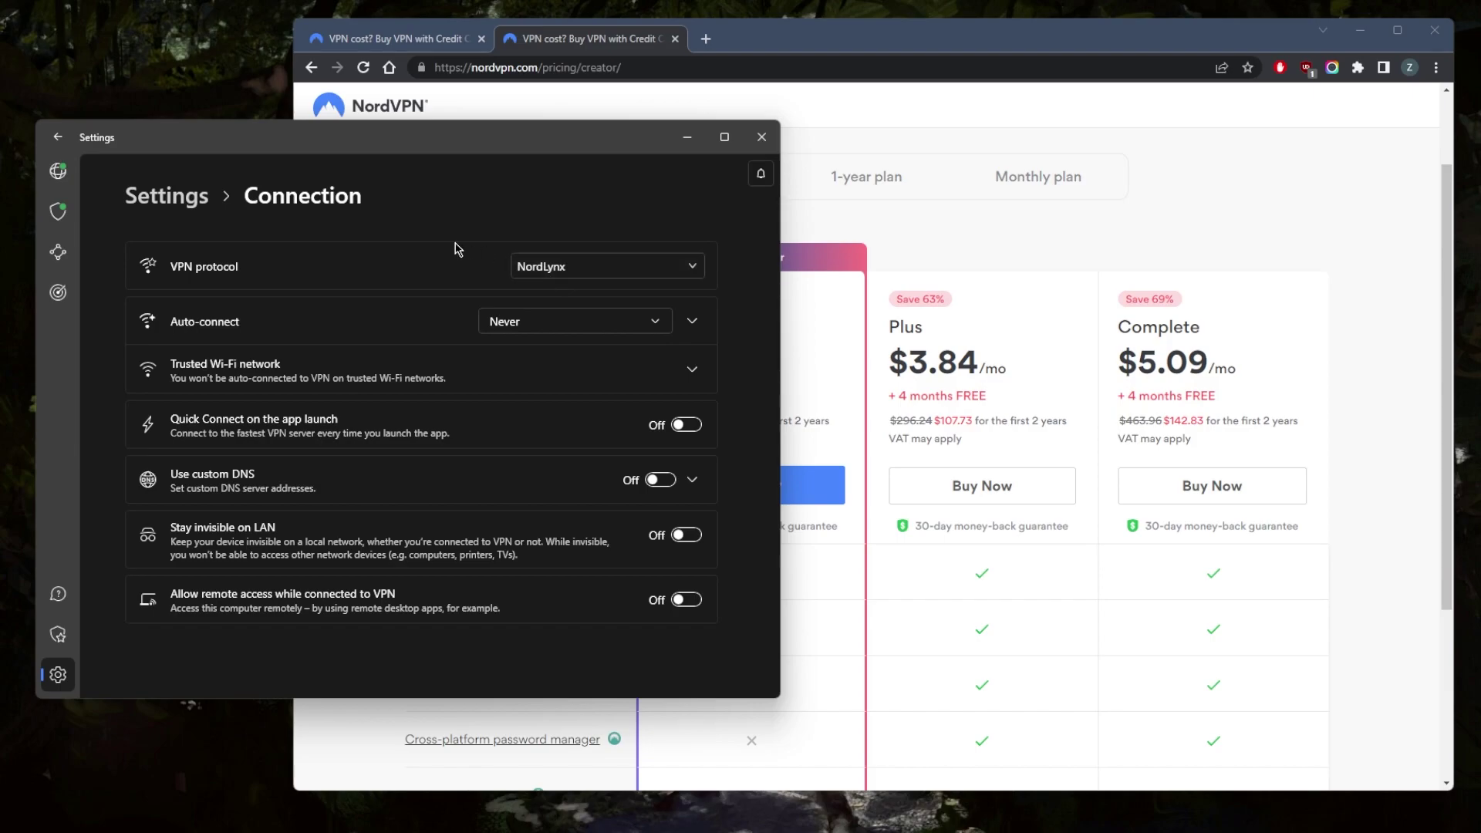
pyautogui.click(692, 479)
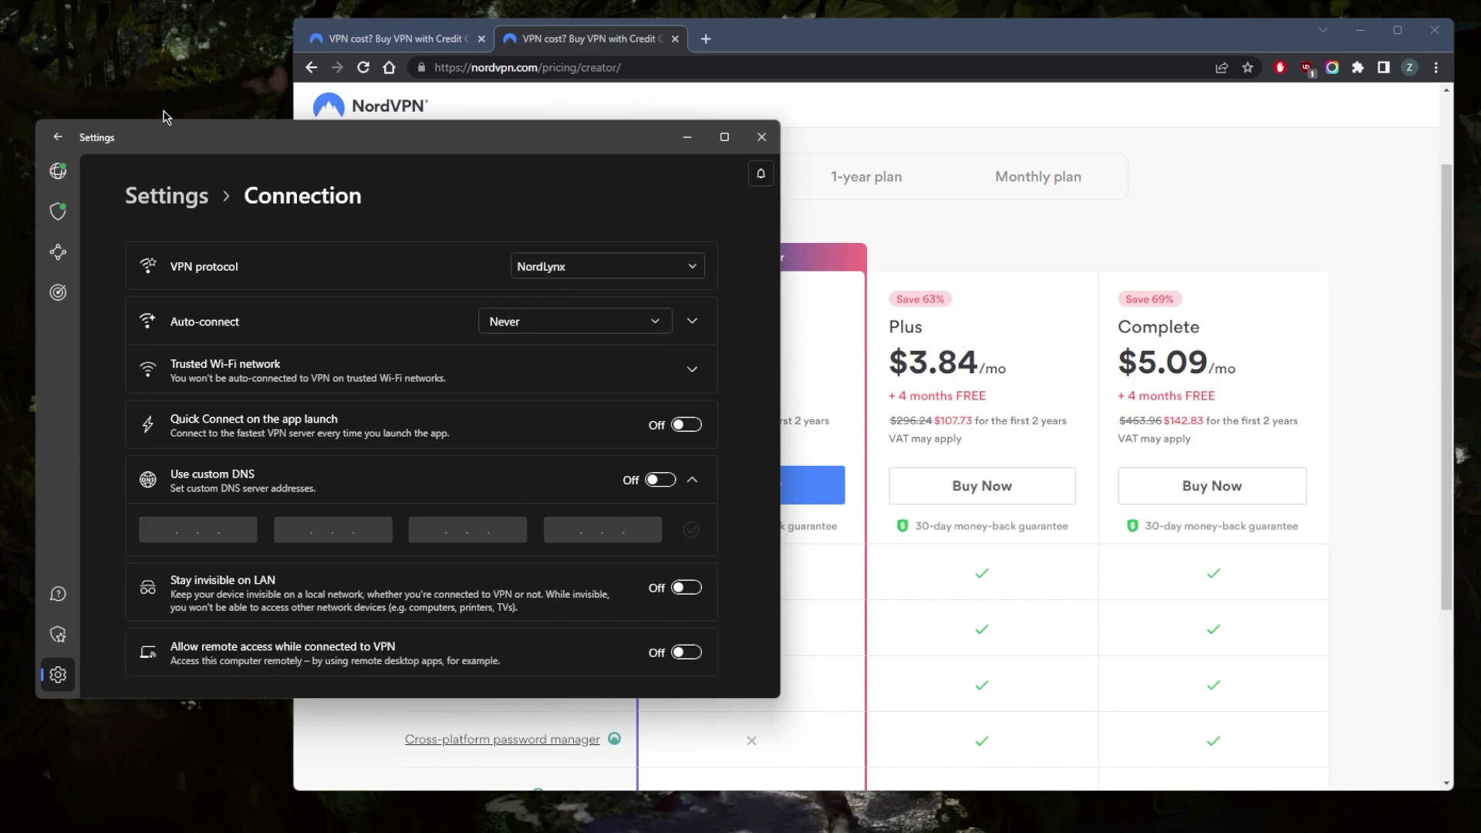
pyautogui.click(151, 195)
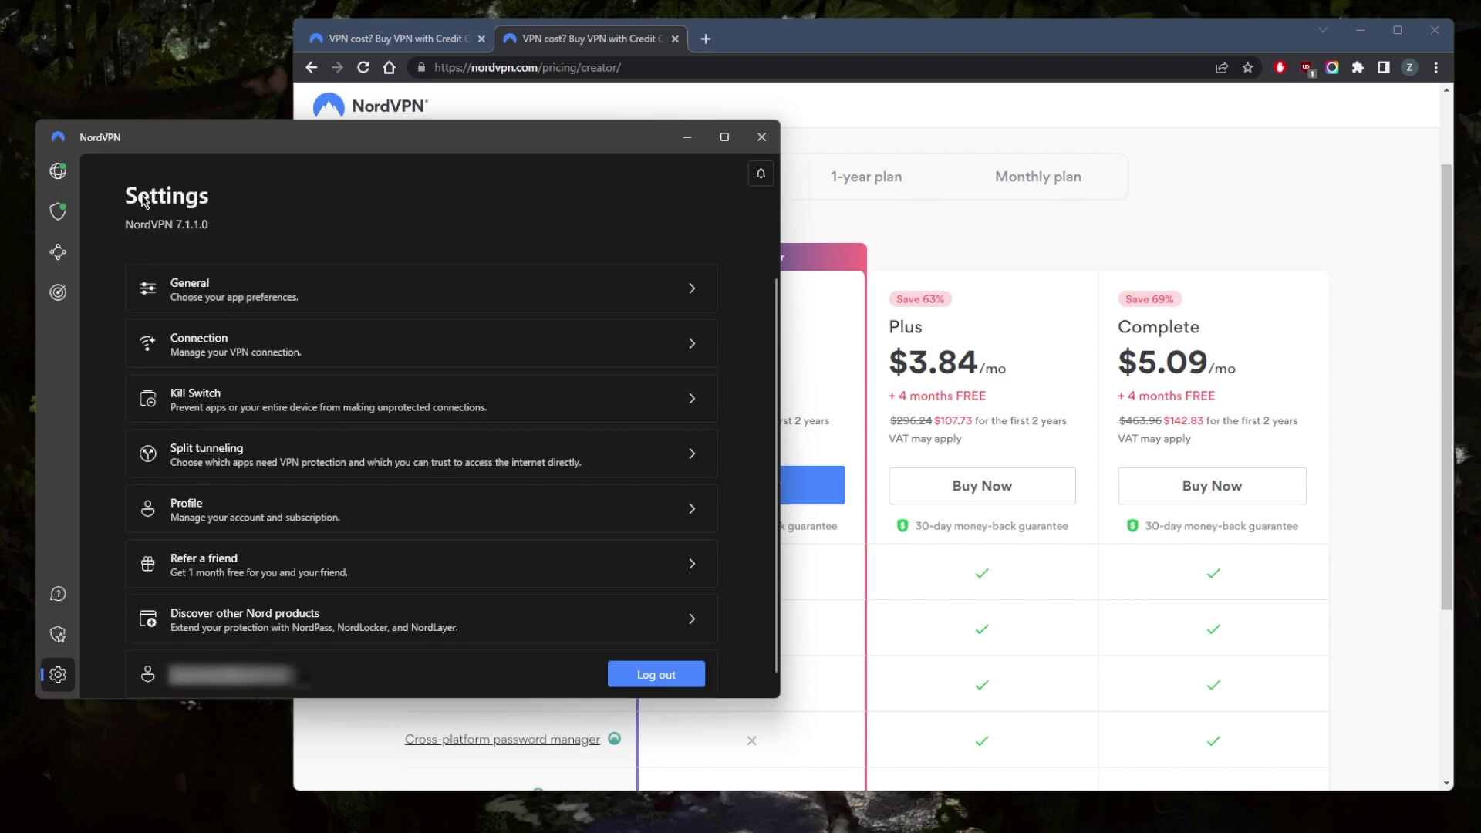
pyautogui.click(261, 396)
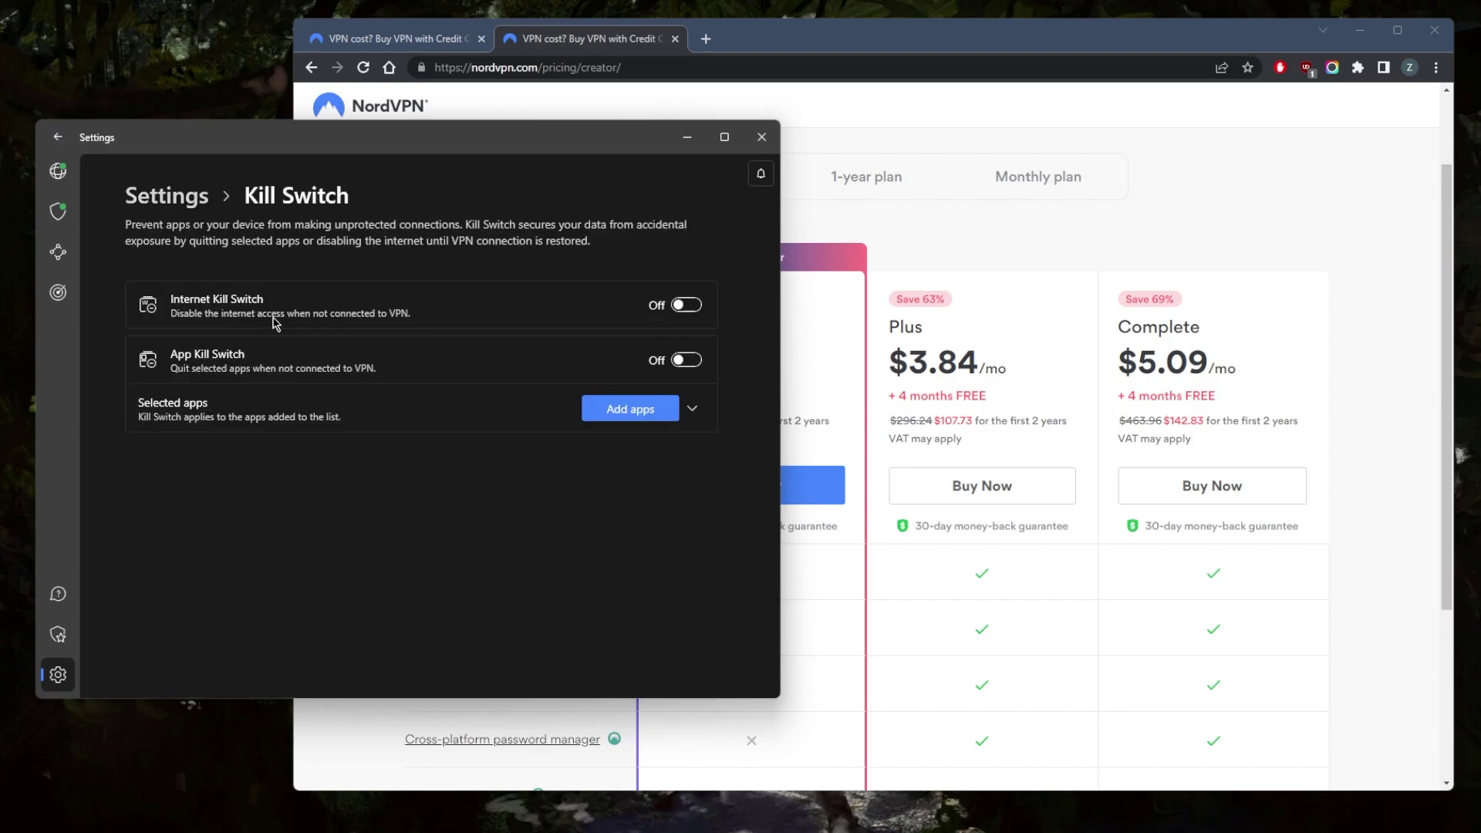
pyautogui.click(167, 196)
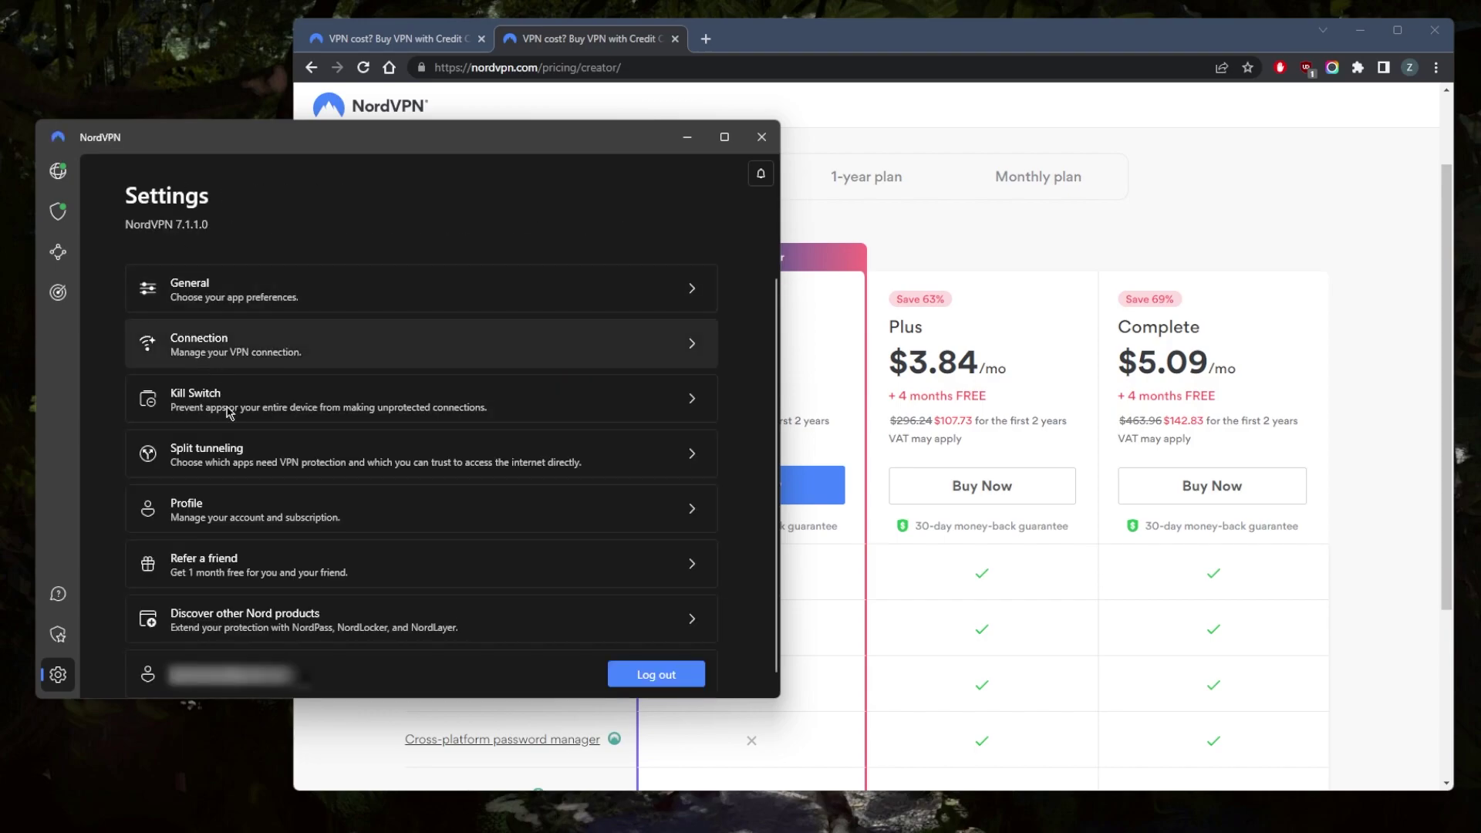
pyautogui.click(255, 467)
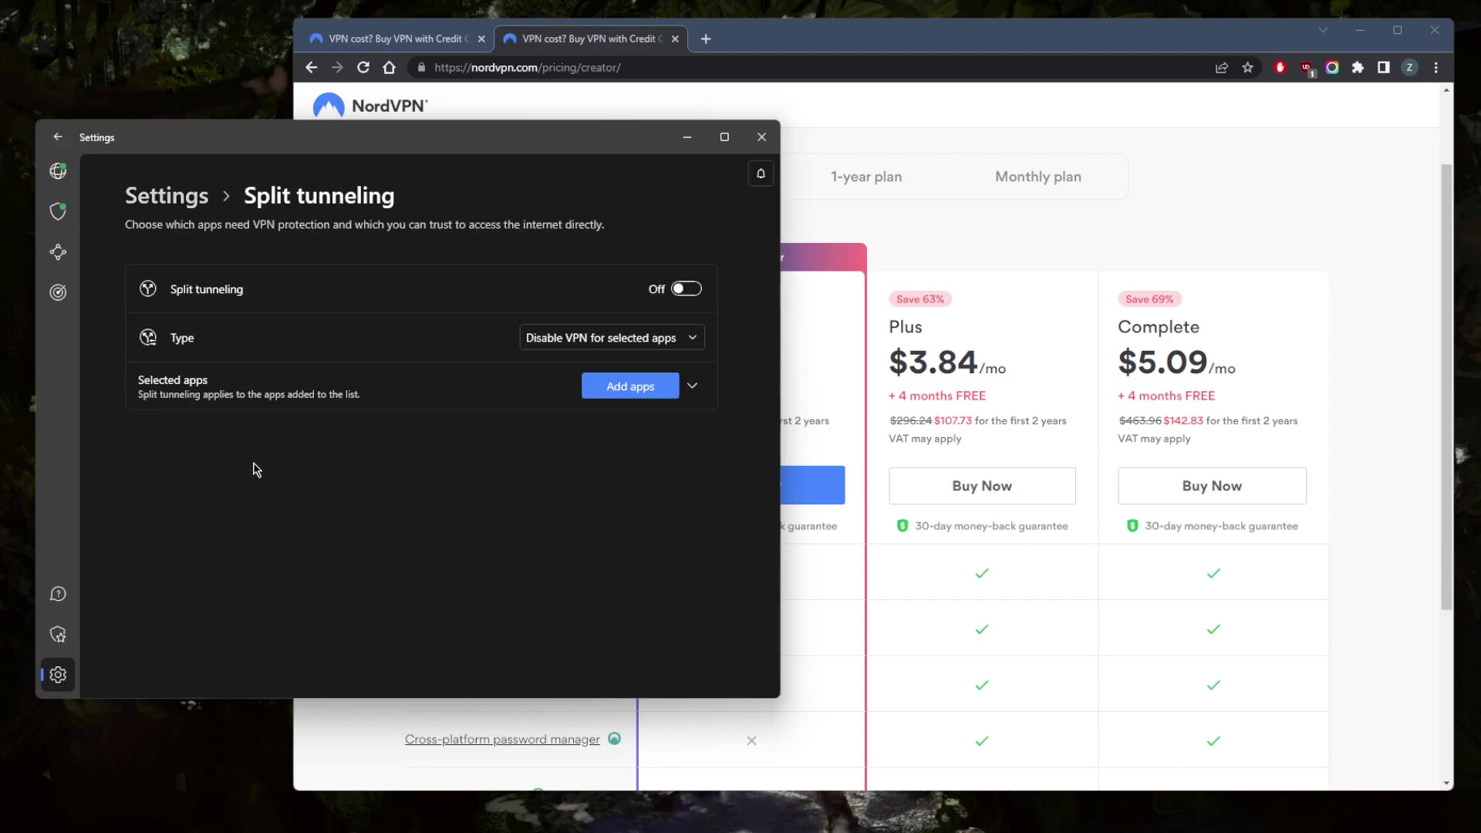
pyautogui.click(58, 171)
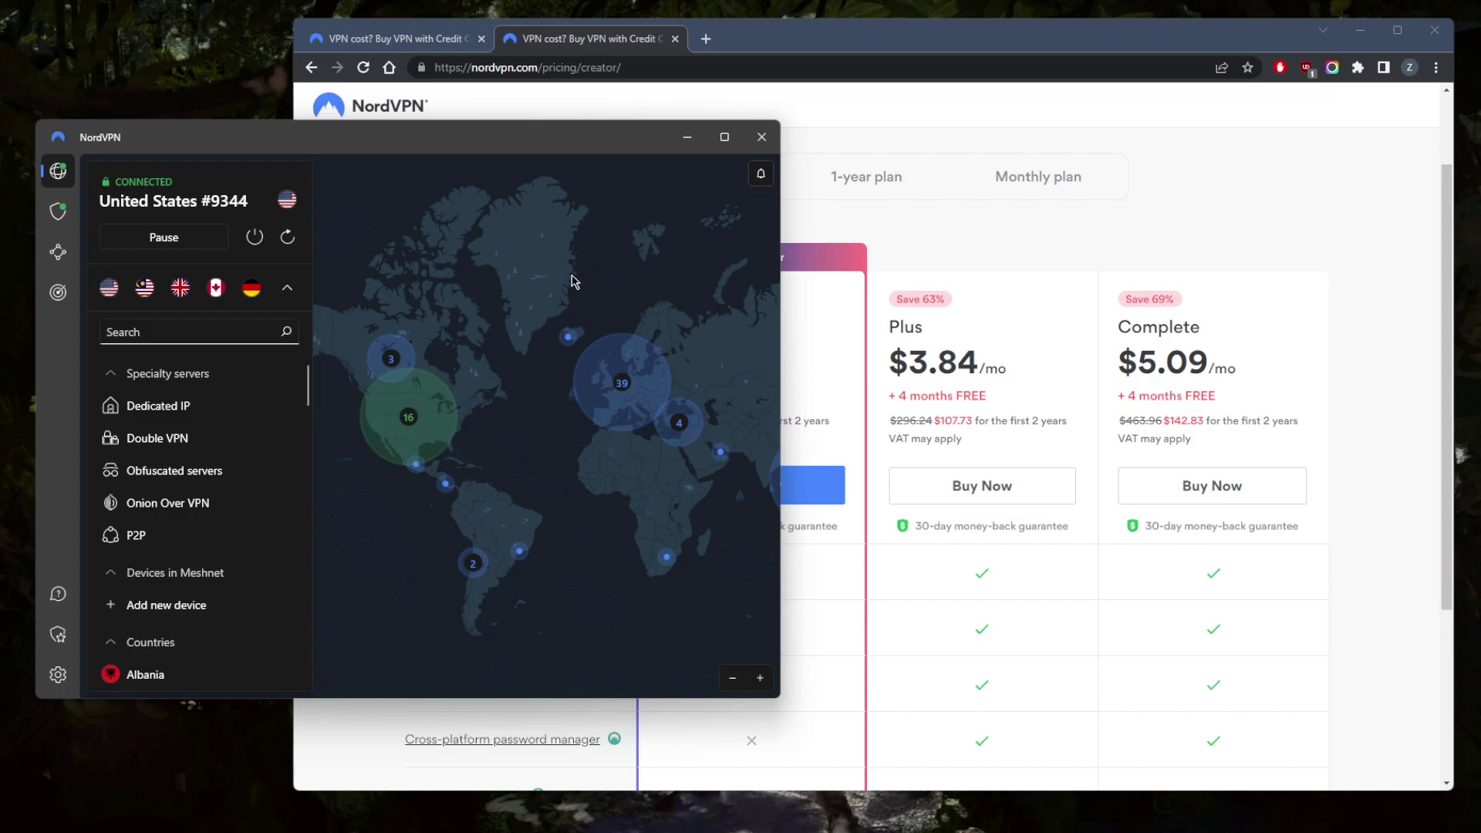
# - Flip the coupon pricing page through 1-year and monthly prices, ending on 2-year Standard at $2.88/mo
pyautogui.click(1181, 201)
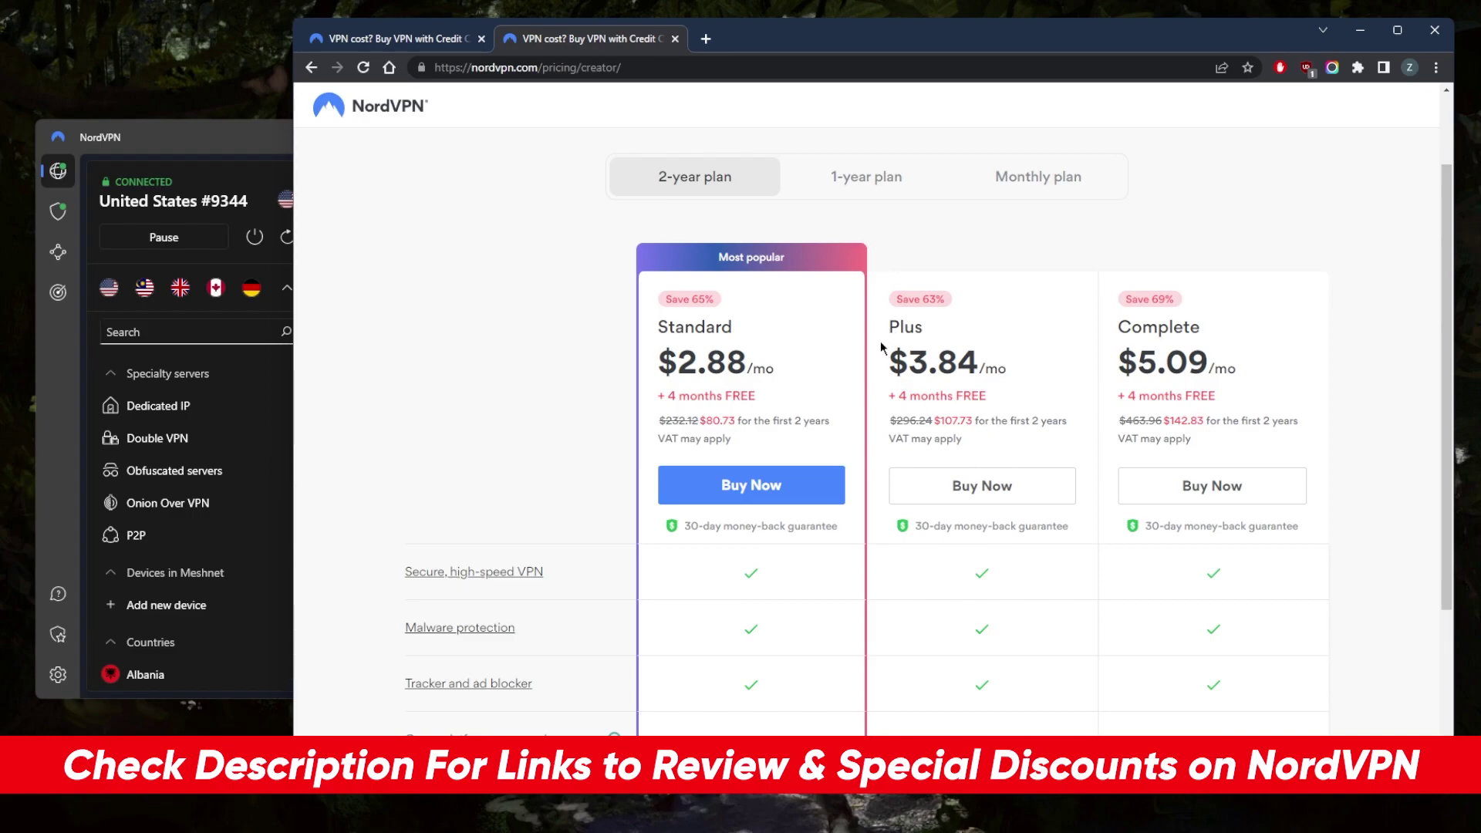
pyautogui.click(837, 176)
pyautogui.click(1038, 176)
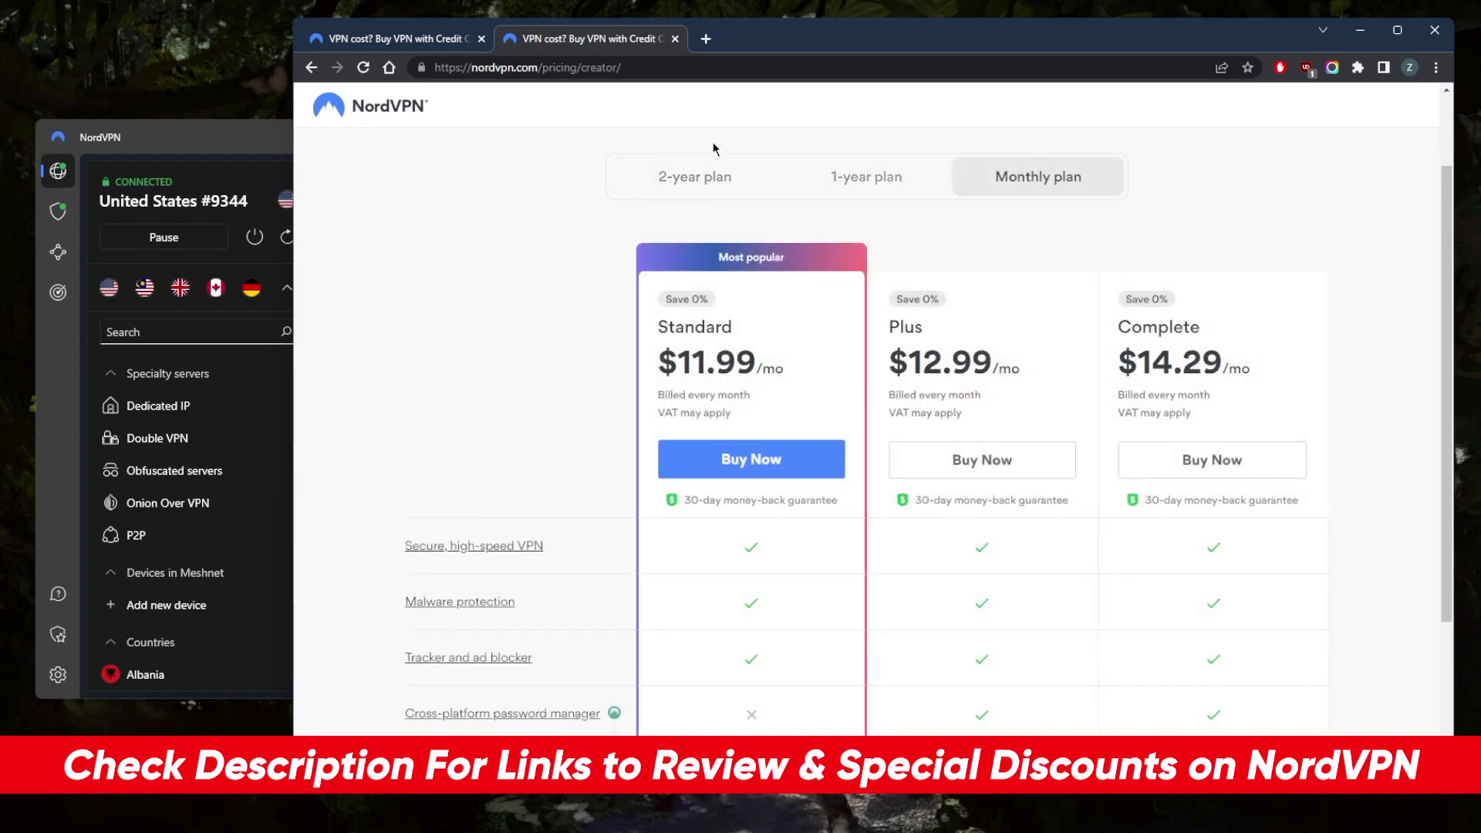
pyautogui.click(856, 175)
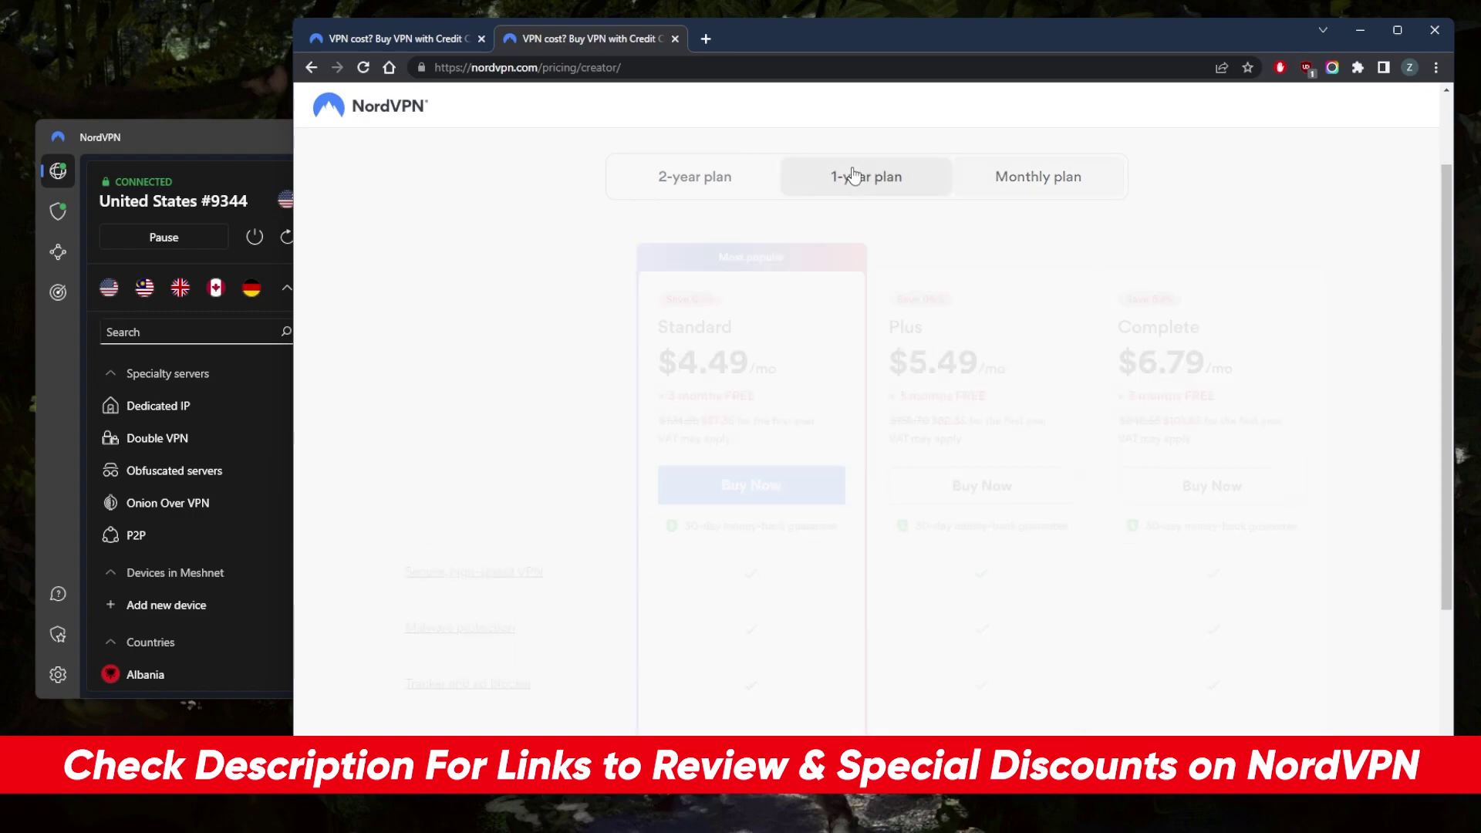
pyautogui.click(700, 179)
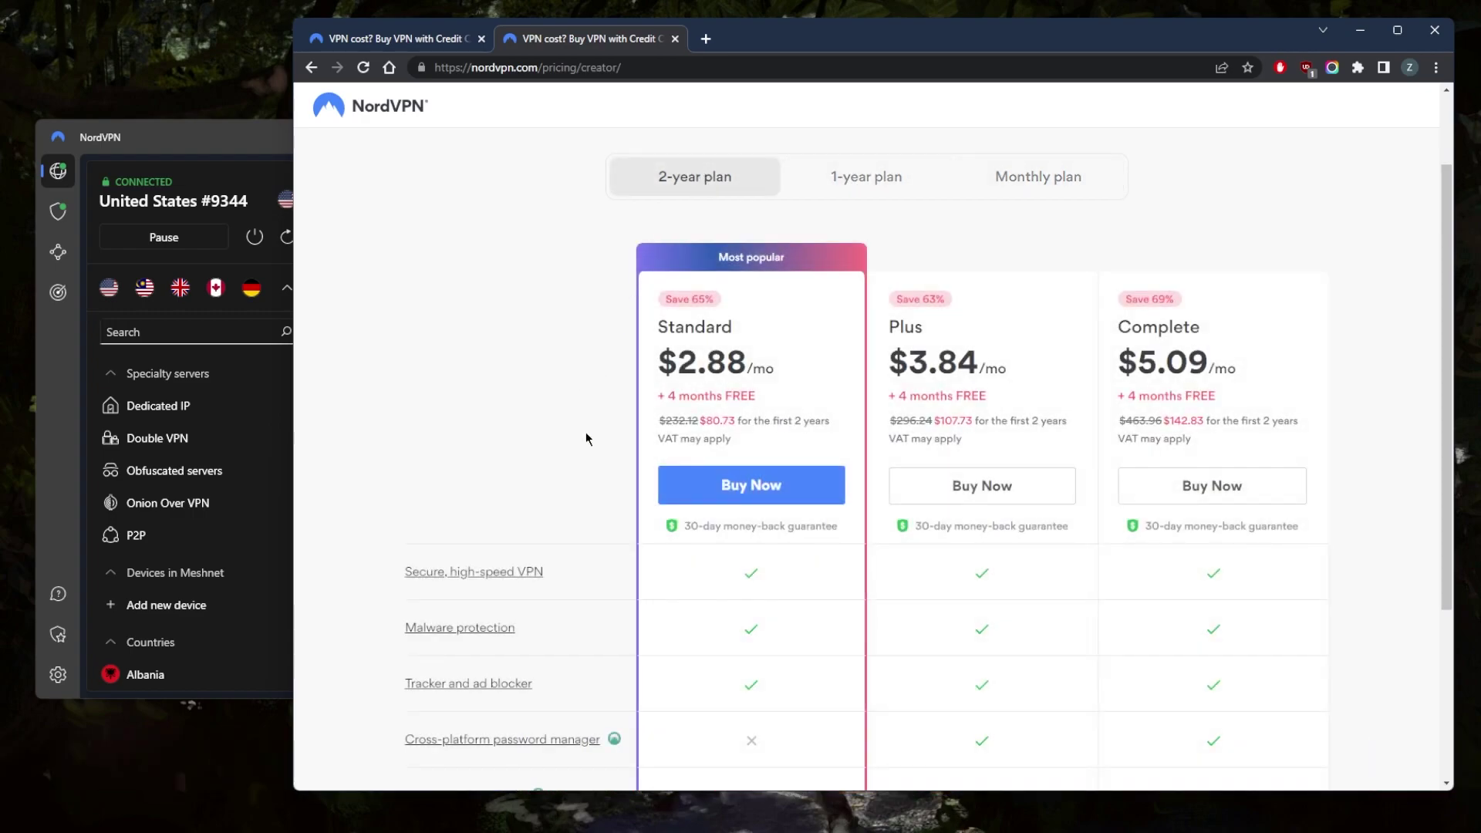